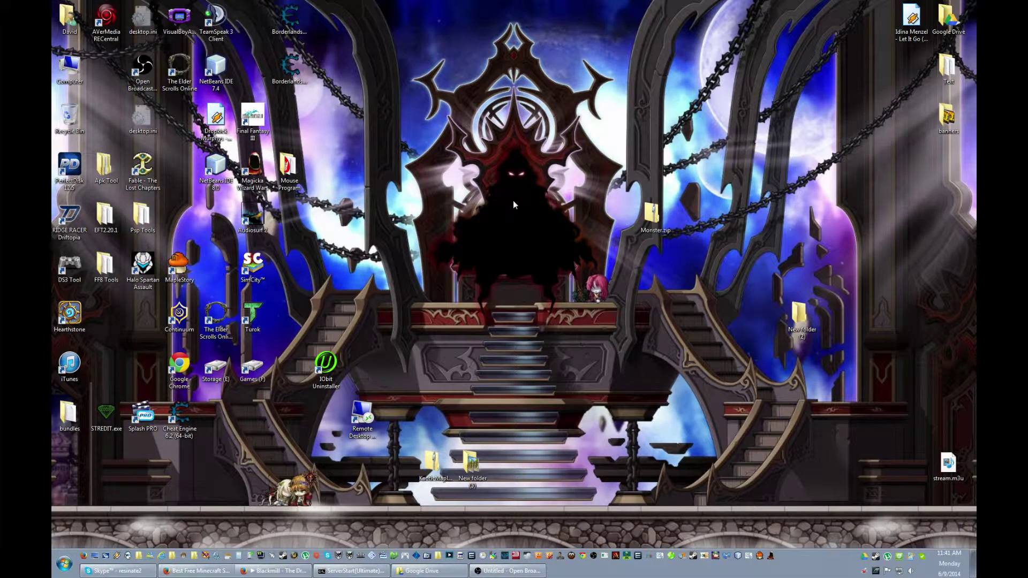
- Select, then deselect, the Monster.zip archive on the desktop
left_click(651, 213)
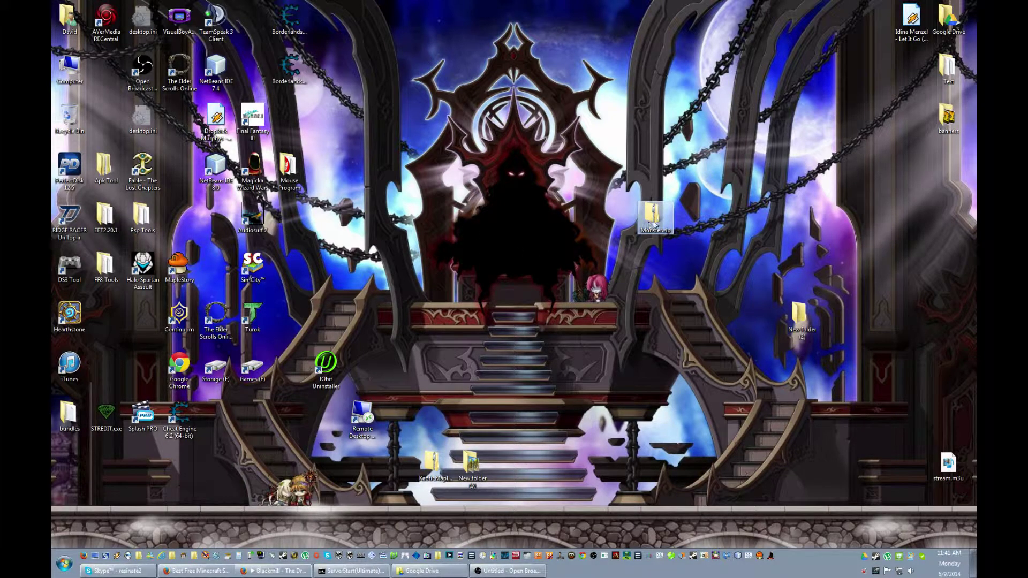
left_click(522, 245)
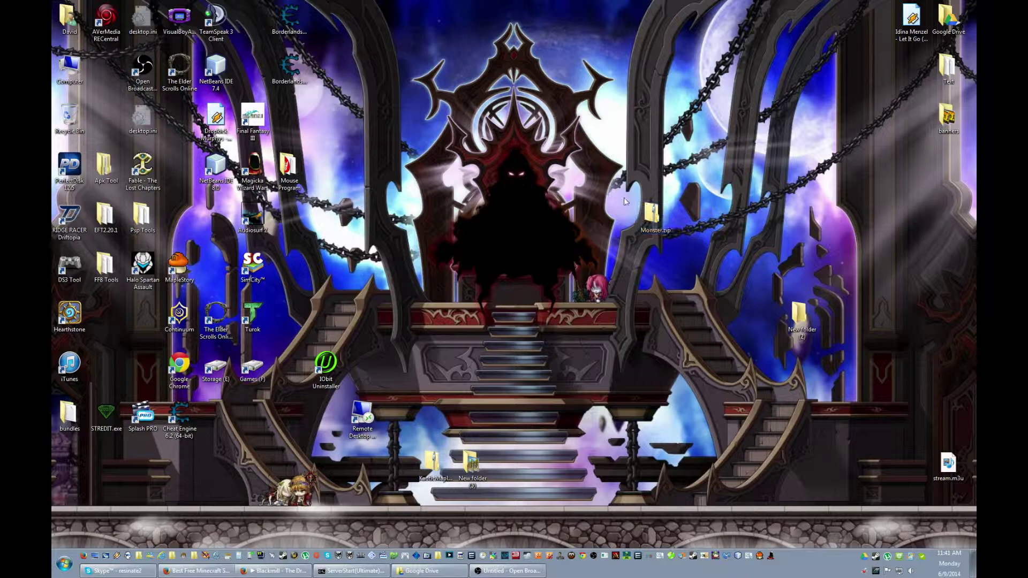
- Go to the Feed the Beast launcher's file location through the shortcut's Properties
right_click(651, 562)
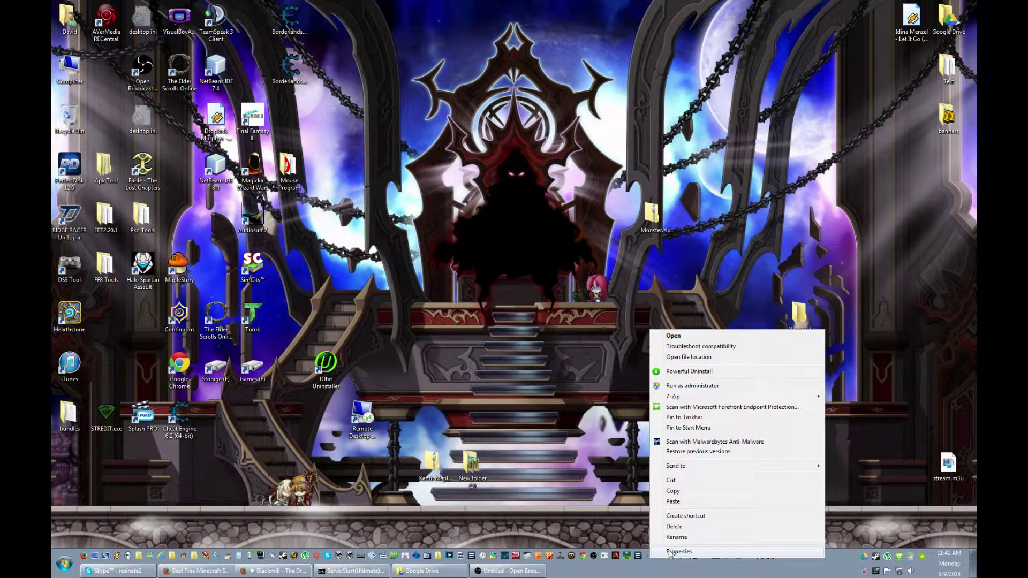
left_click(671, 553)
left_click(733, 470)
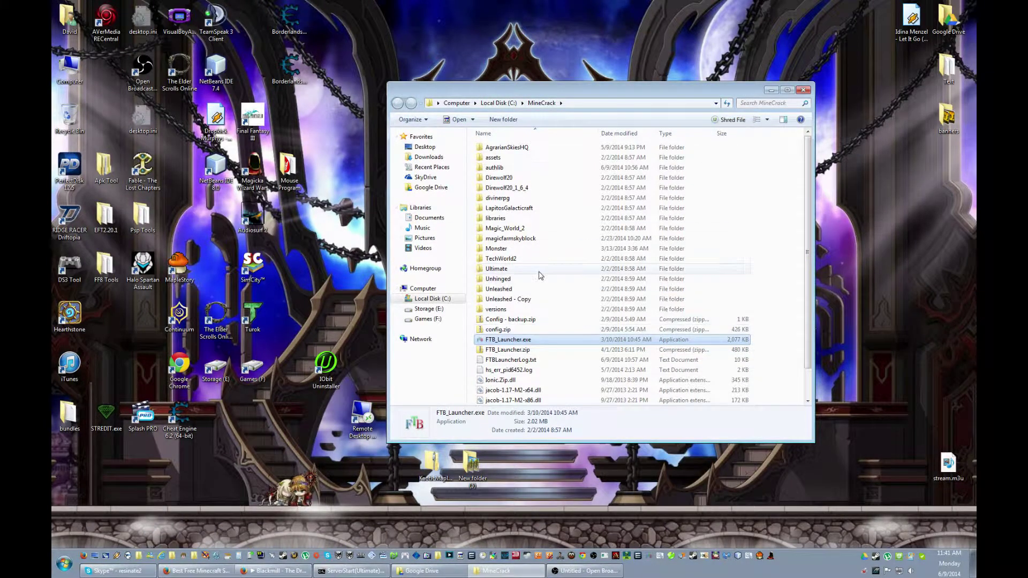
- Delete the old Monster folder from MineCrack and move the window aside to uncover Monster.zip
left_click(583, 247)
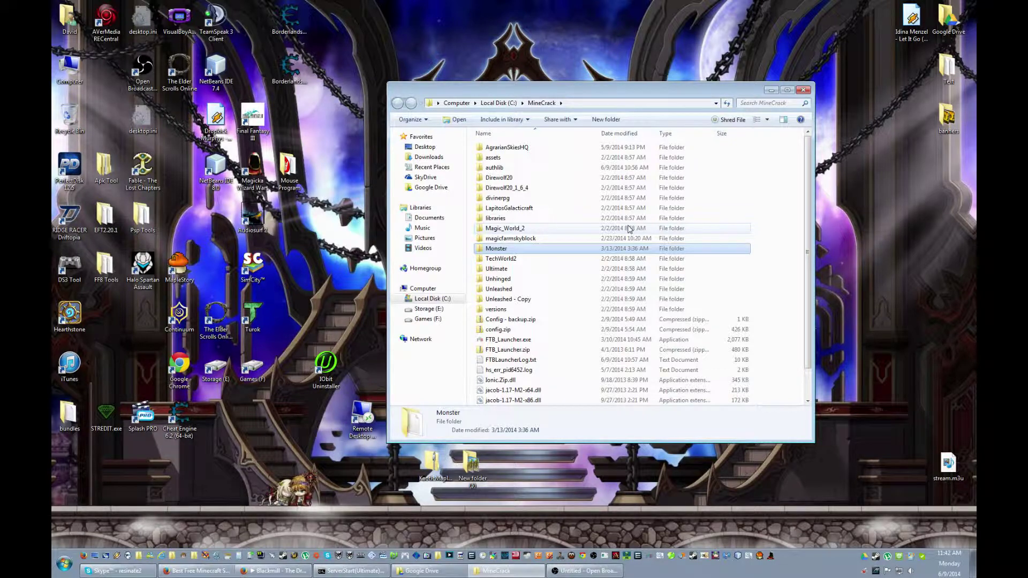
key("Delete")
key("Return")
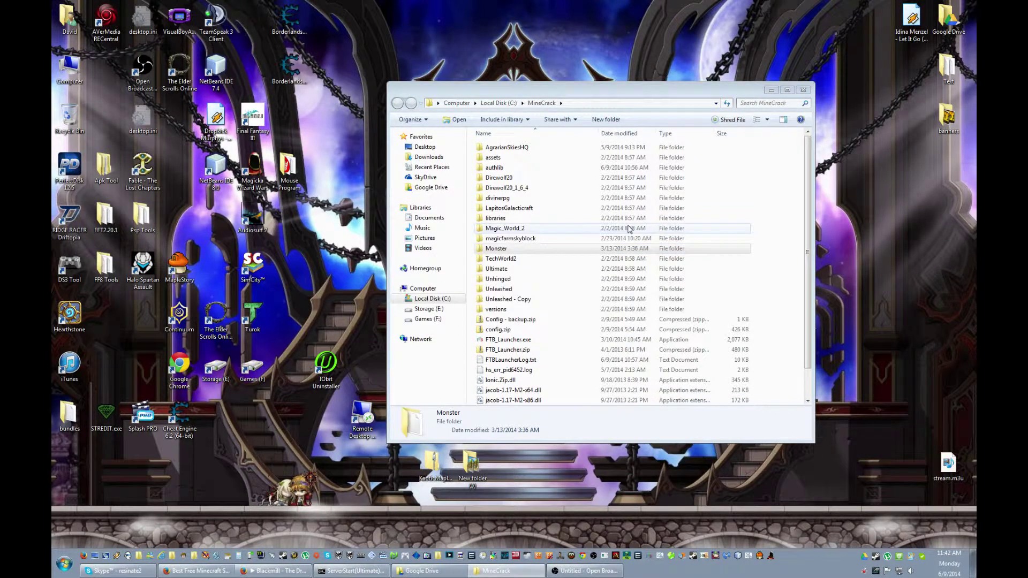
left_click_drag(679, 91, 418, 86)
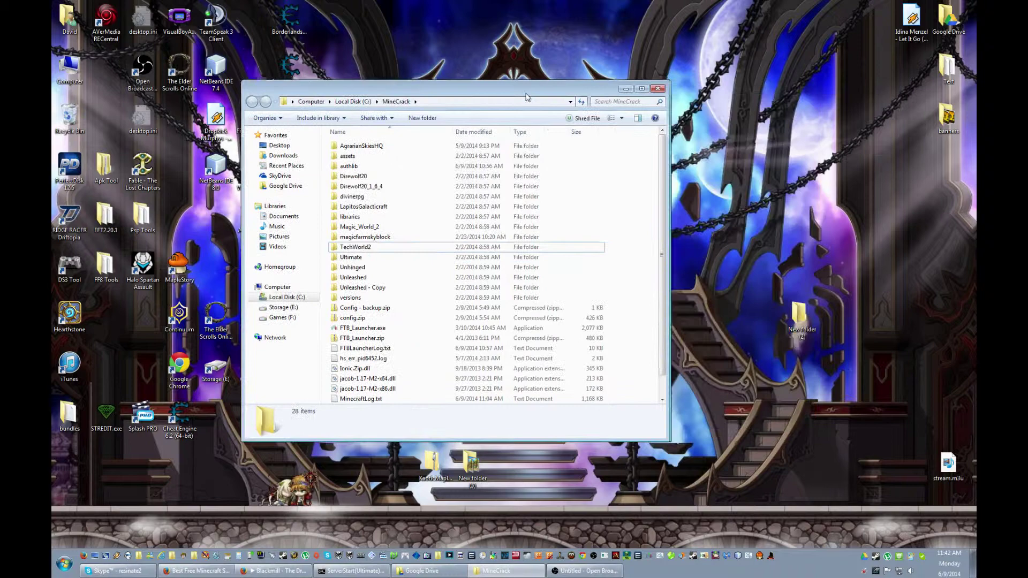
- Extract Monster.zip using 7-Zip's Extract to "Monster\" option
right_click(653, 214)
mouse_move(677, 265)
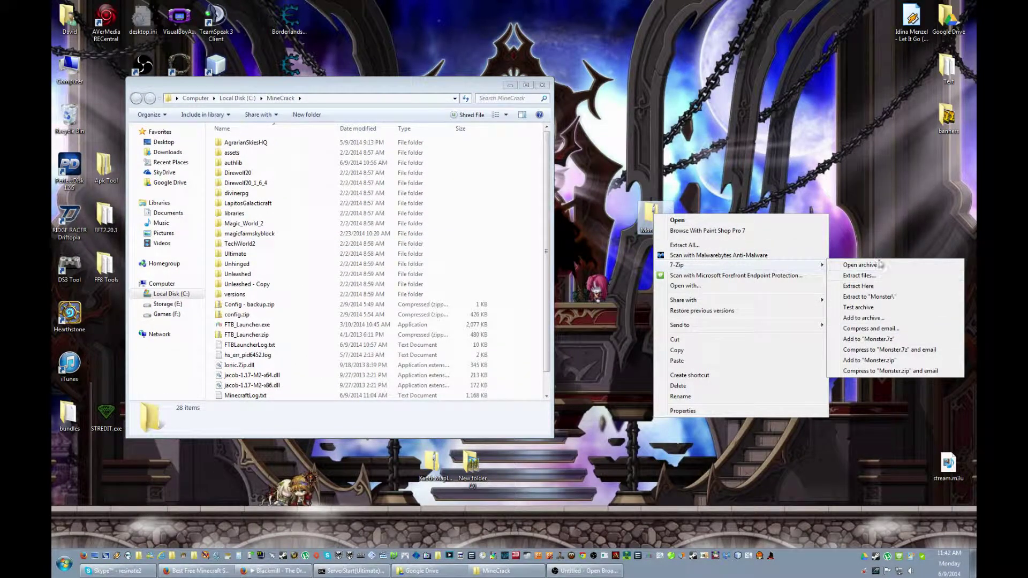
left_click(859, 285)
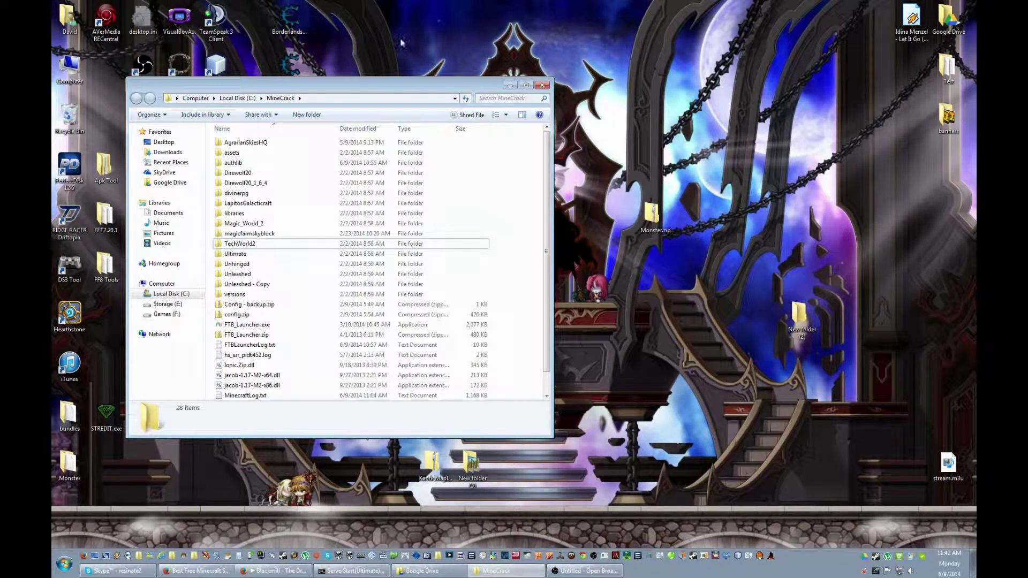
- Reposition the MineCrack window and drag the desktop Monster folder into its file list
mouse_move(359, 87)
left_mouse_down()
mouse_move(779, 96)
mouse_move(557, 96)
mouse_move(341, 166)
left_mouse_up()
left_click(490, 161)
left_click(496, 571)
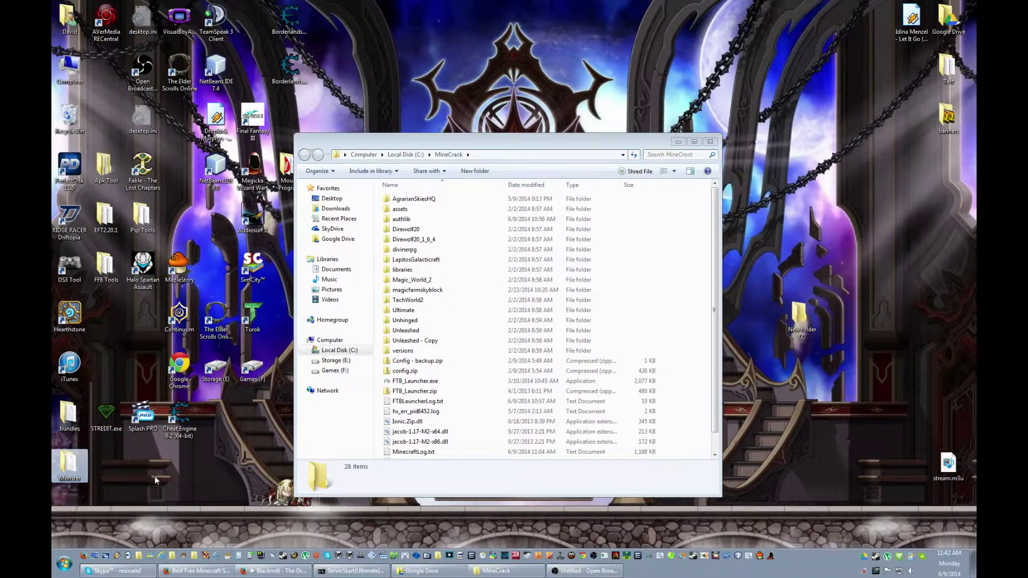
left_click_drag(70, 464, 696, 375)
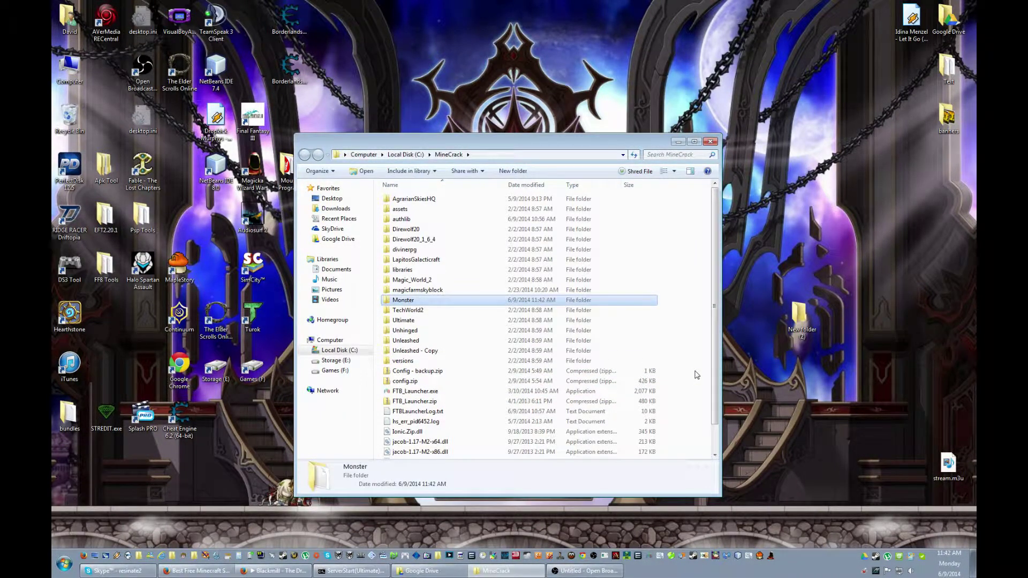
- Start the Feed the Beast launcher and decline its update prompt
left_click(433, 391)
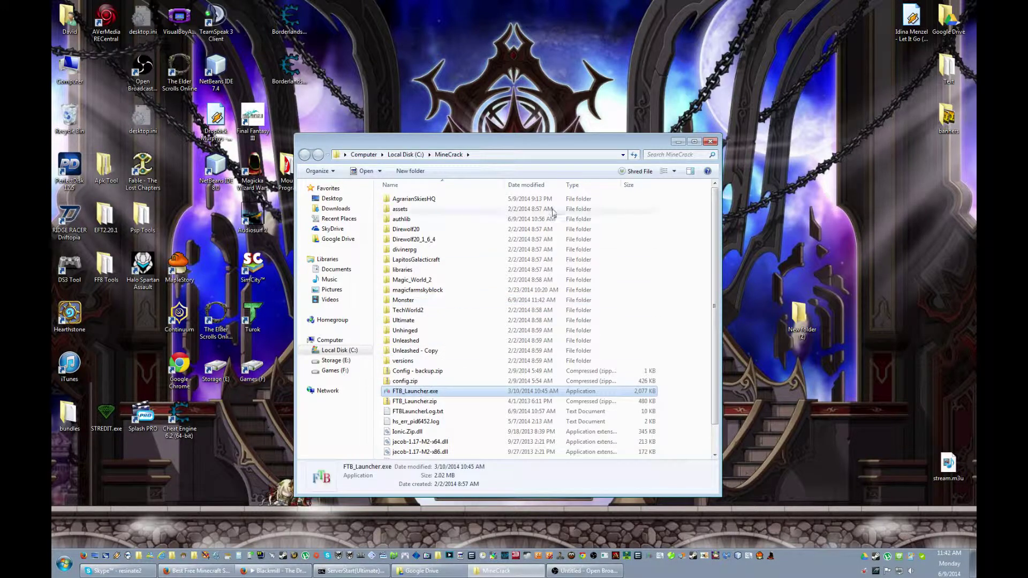
left_click(676, 144)
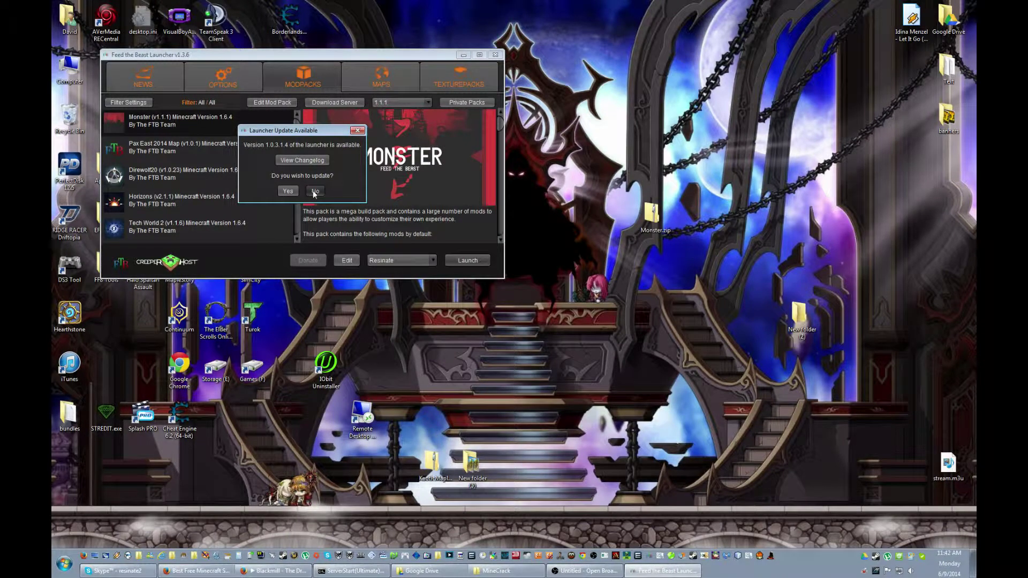
left_click(313, 191)
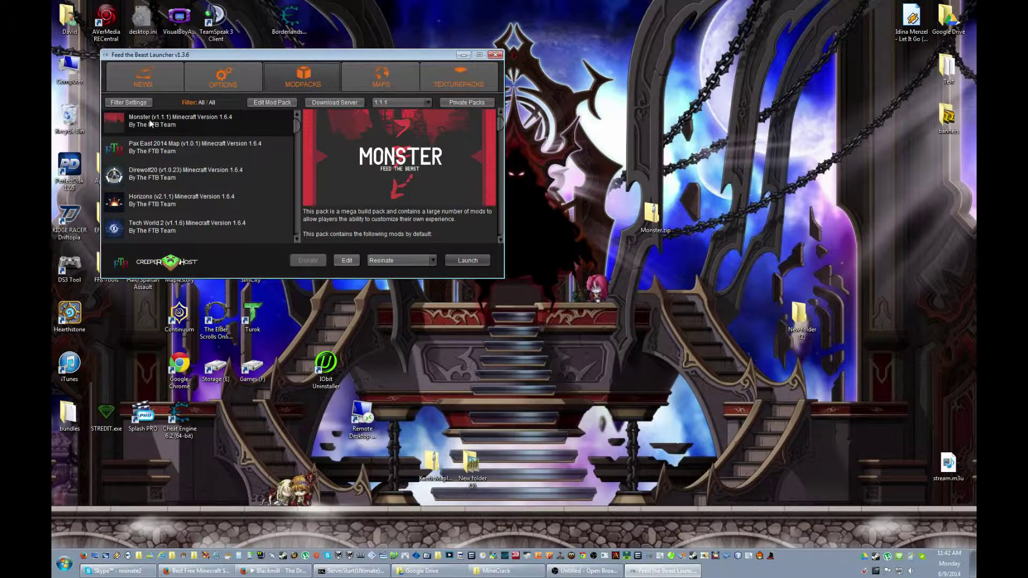
- Choose version 1.1.1 for the Monster pack and launch it
left_click(405, 104)
scroll(391, 142, "up", 2)
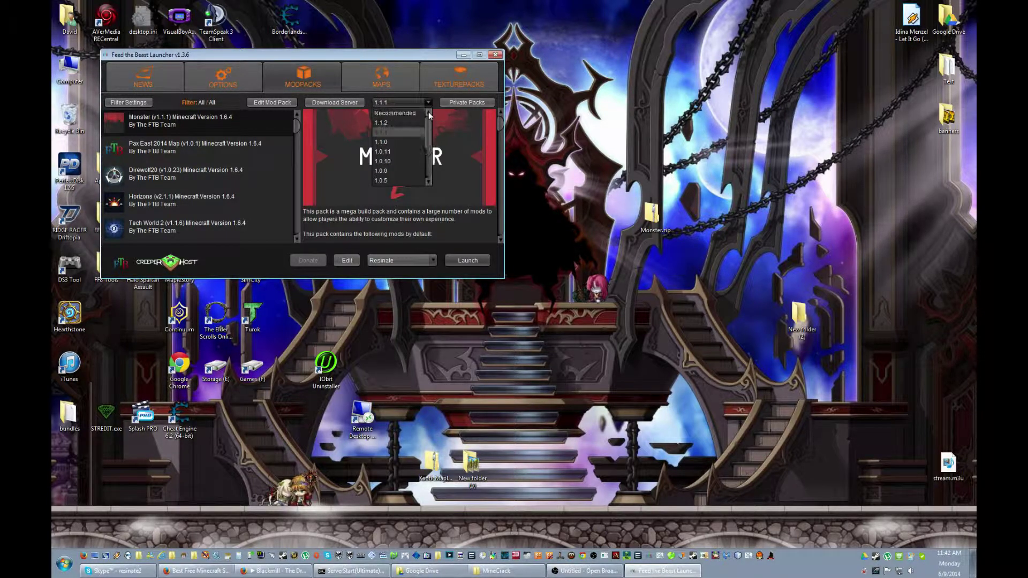
left_click(398, 130)
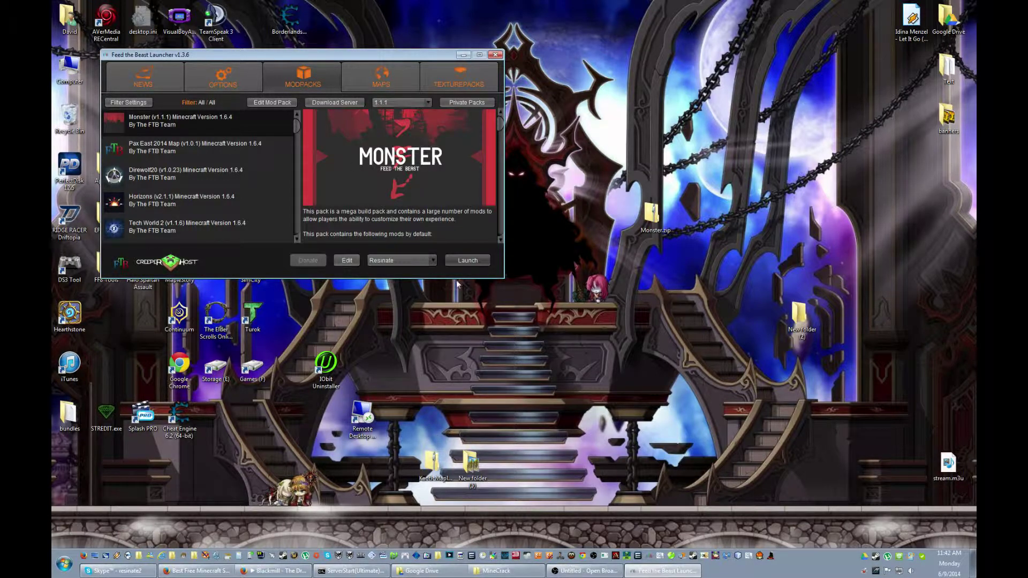
left_click(467, 261)
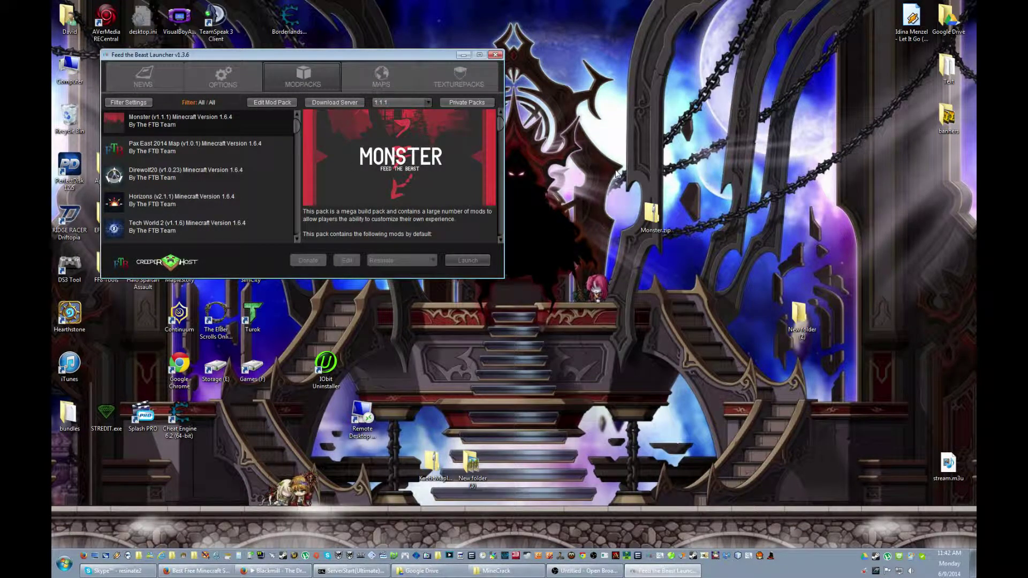